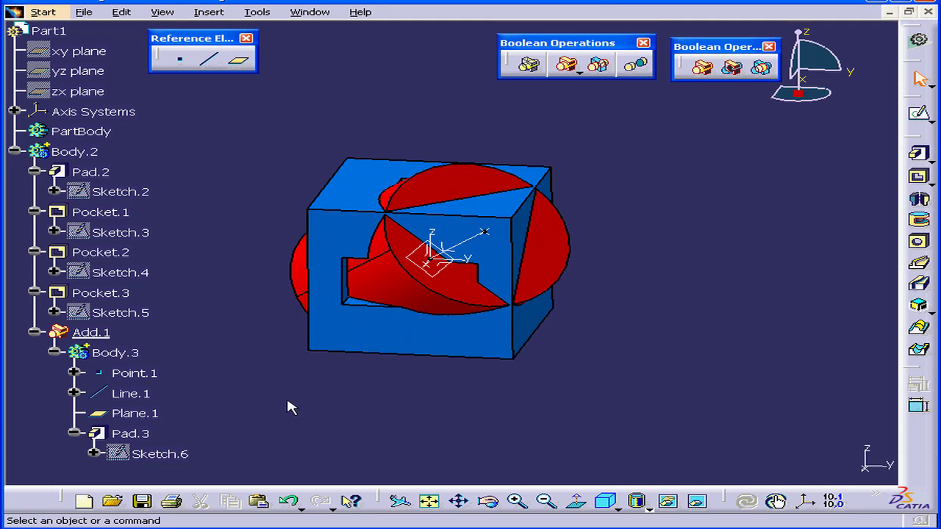
Delete the Add.1 Boolean operation without deleting its aggregated elements, and expand the Body.3 branch
right_click(98, 335)
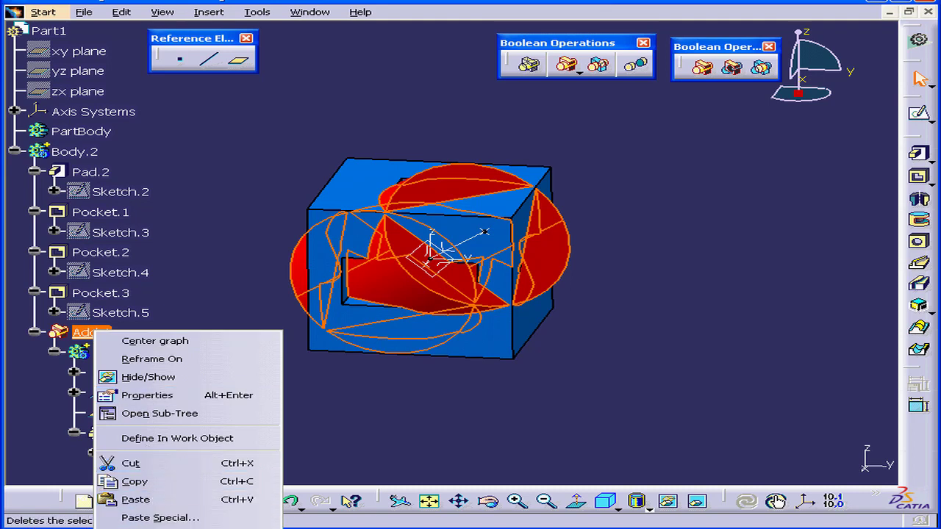
left_click(146, 525)
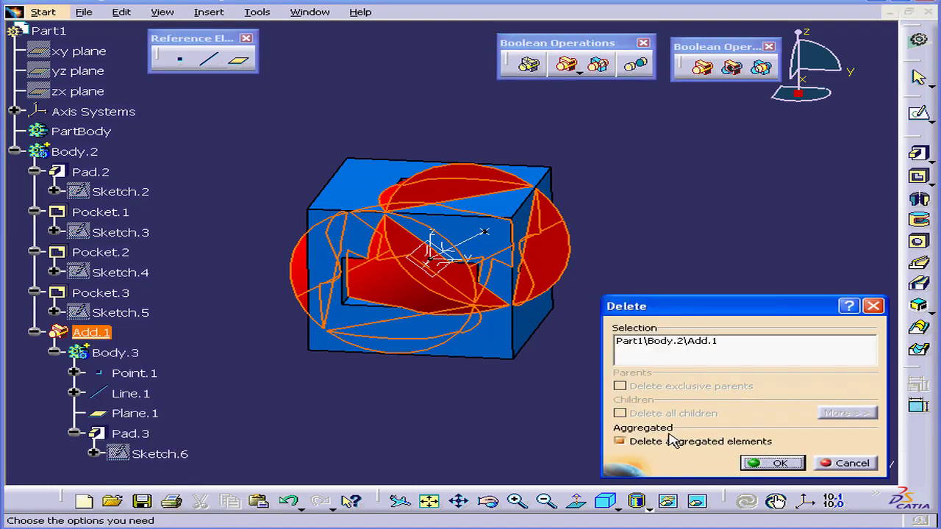
left_click(622, 442)
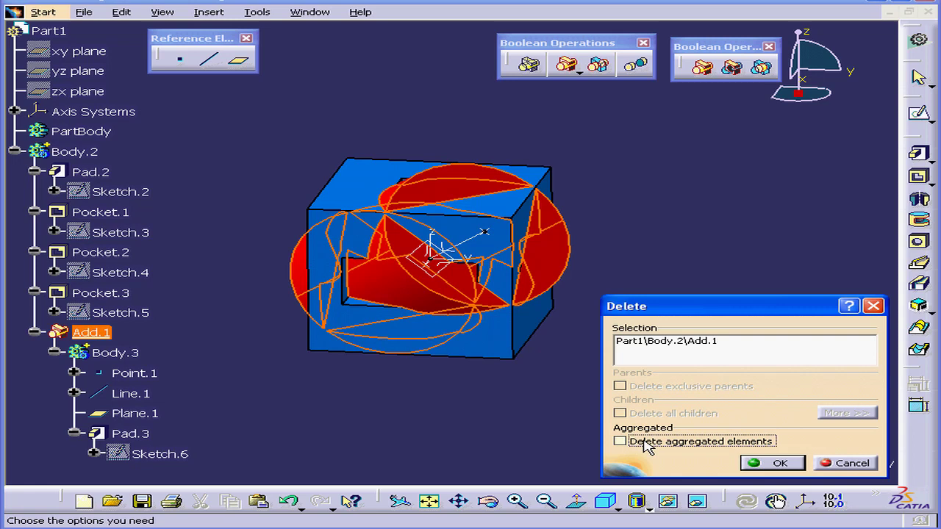
left_click(775, 463)
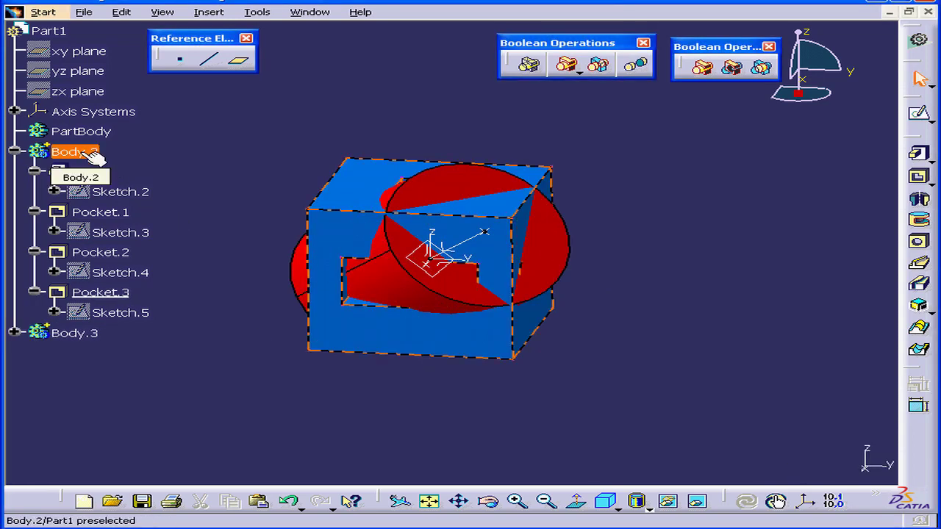
left_click(15, 333)
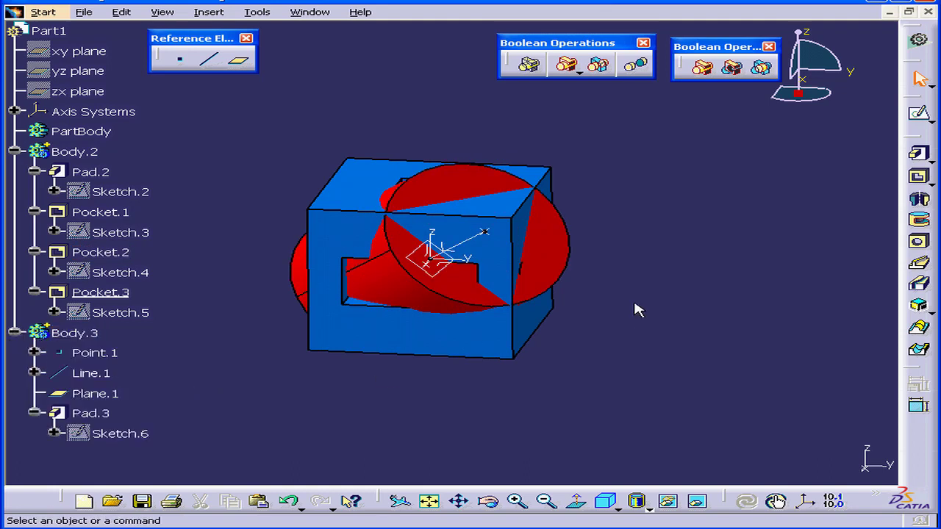
Try a Boolean Remove that subtracts Body.3 from Body.2, and undo it
left_click(734, 68)
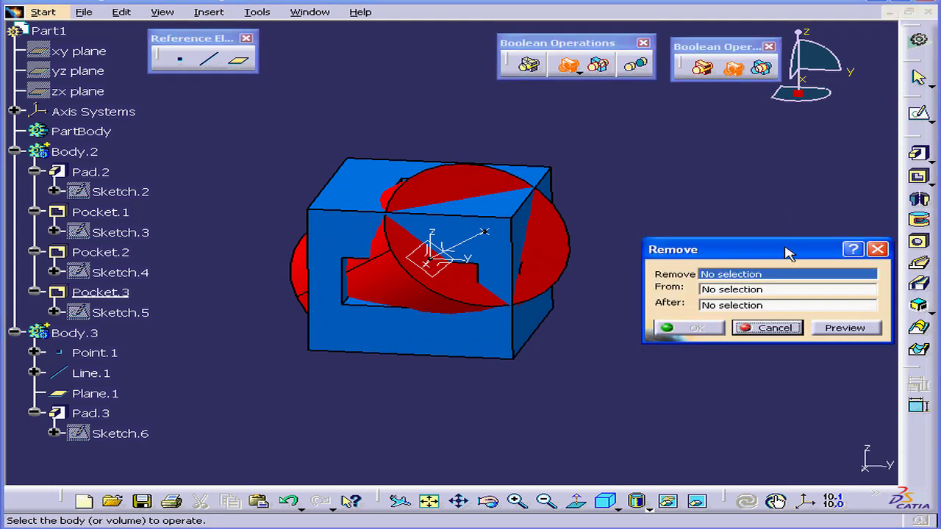
left_click_drag(789, 253, 774, 216)
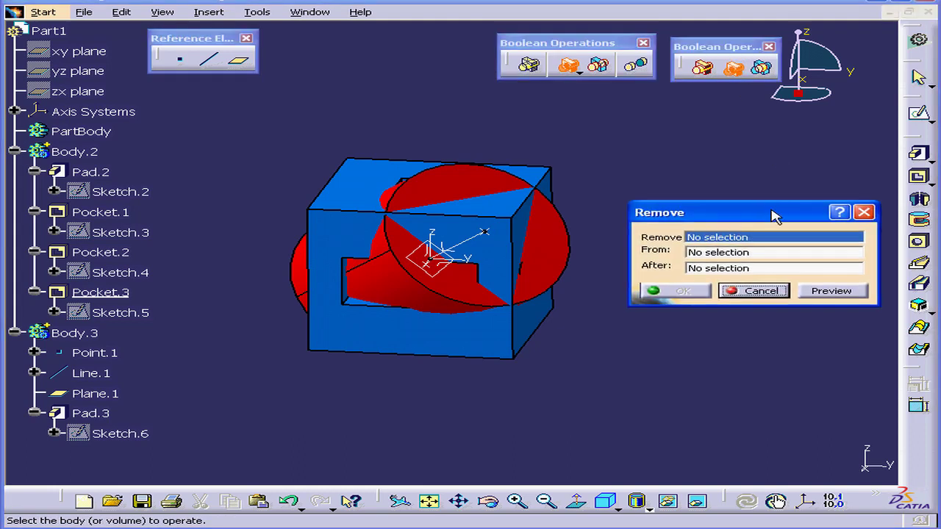
left_click(465, 185)
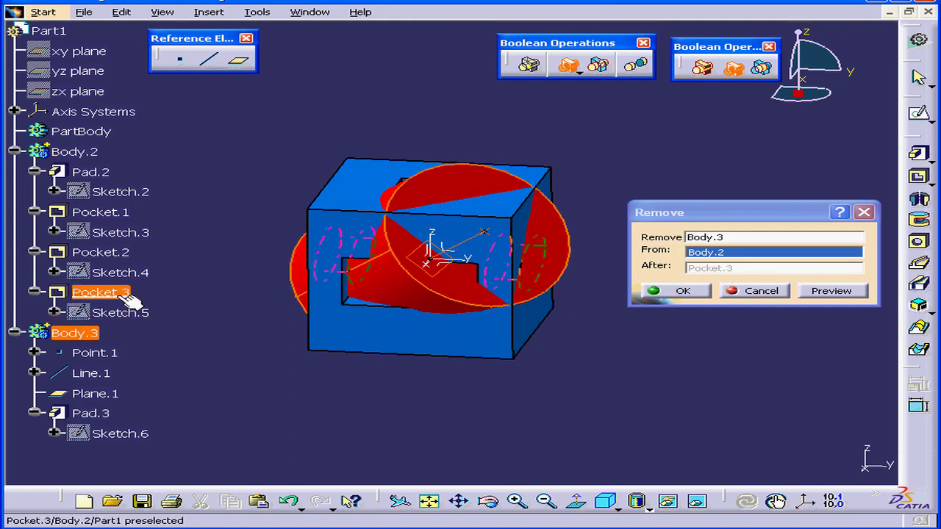
left_click(688, 291)
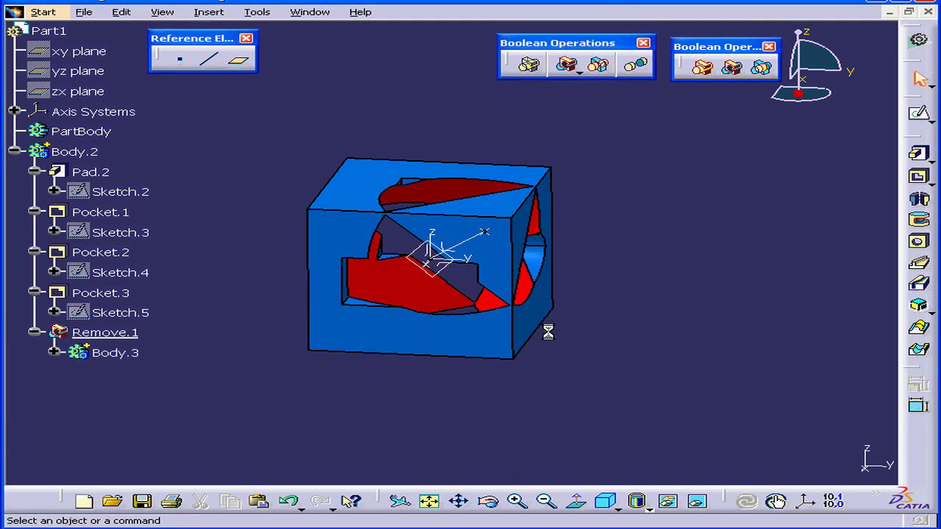
middle_click_drag(521, 256, 552, 233)
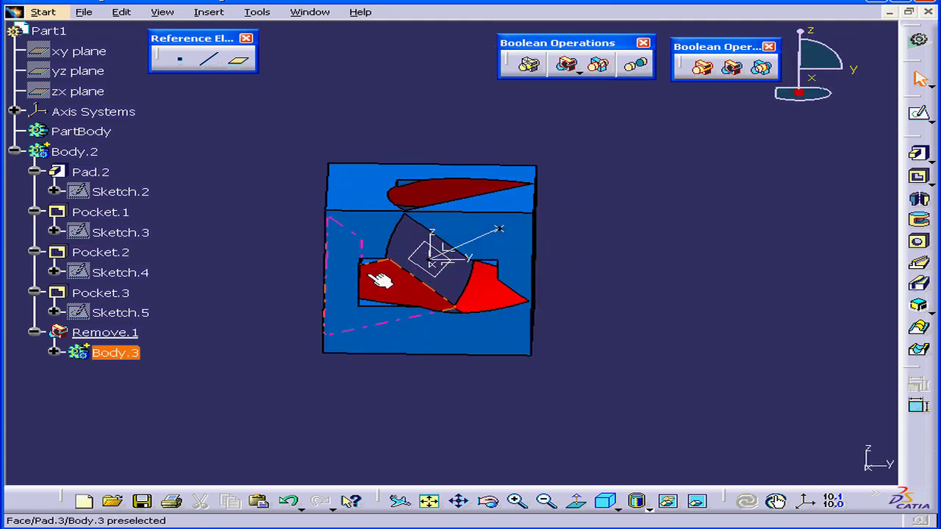
key("ctrl+z")
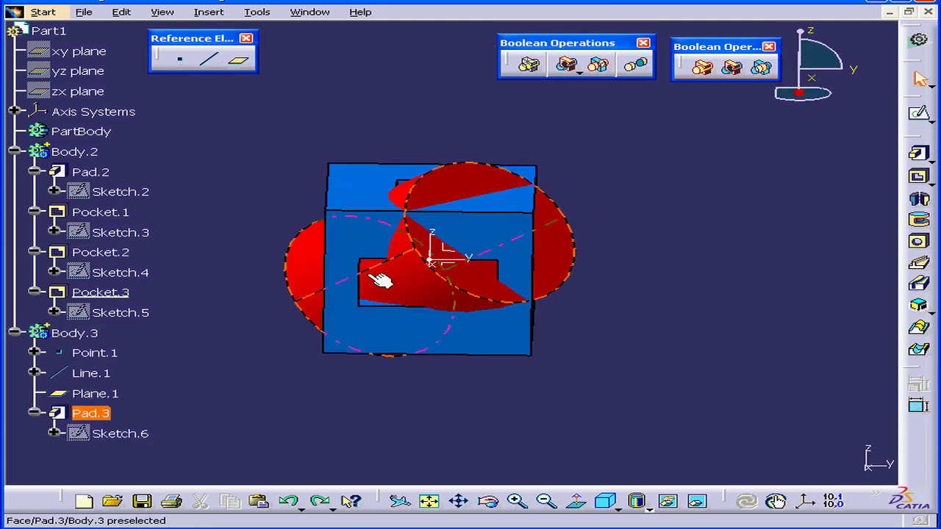
Try the reversed Boolean Remove that subtracts Body.2 from Body.3, and undo it
left_click(734, 70)
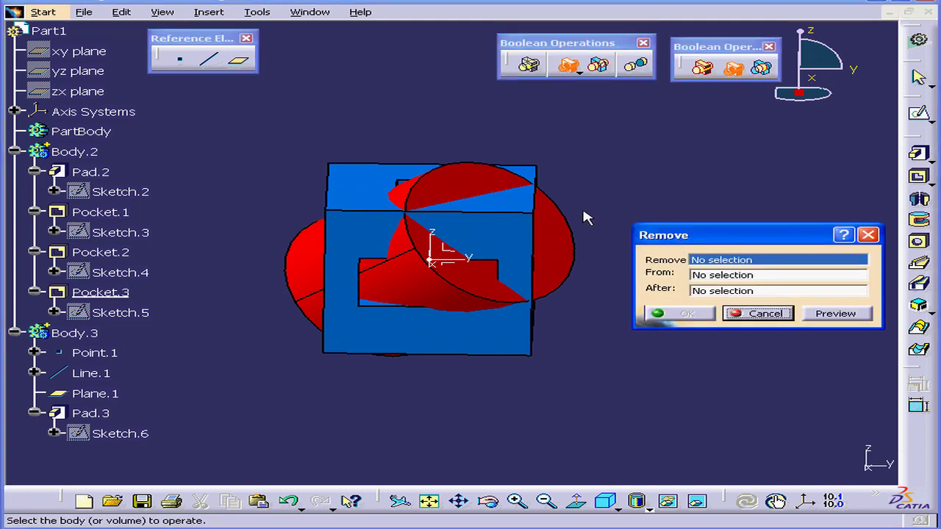
left_click(514, 208)
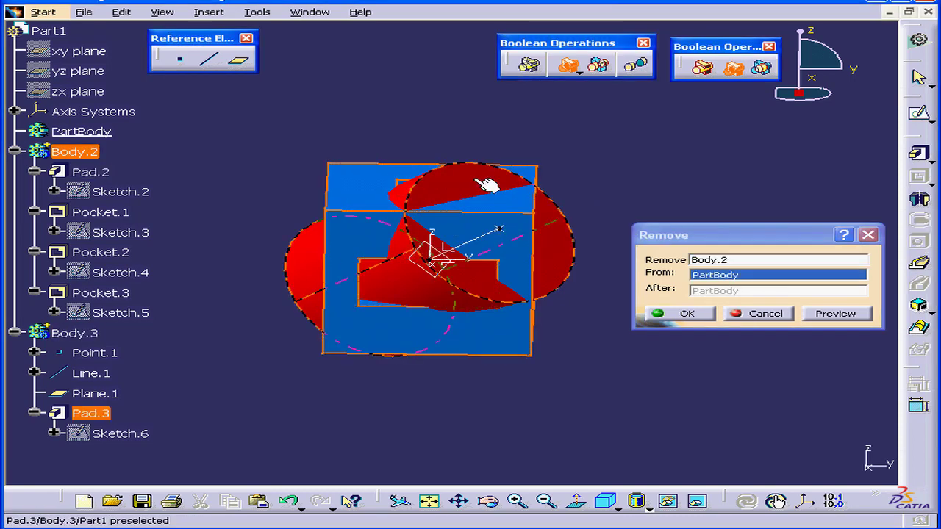
left_click(485, 184)
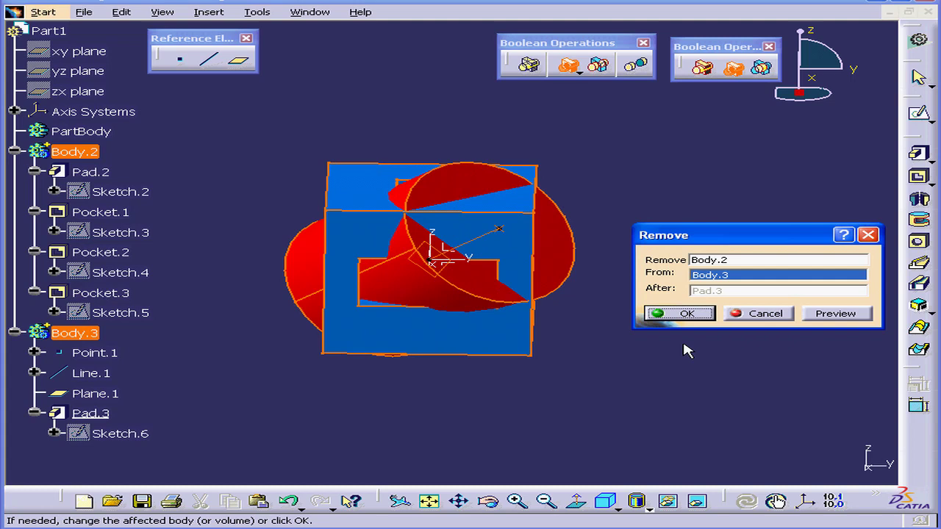
left_click(685, 314)
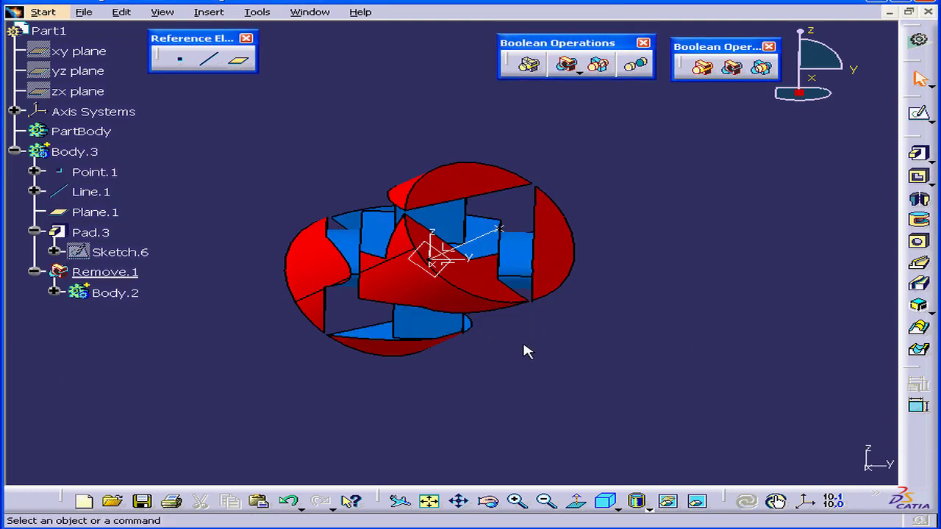
middle_click_drag(444, 294, 406, 378)
middle_click_drag(580, 258, 573, 222)
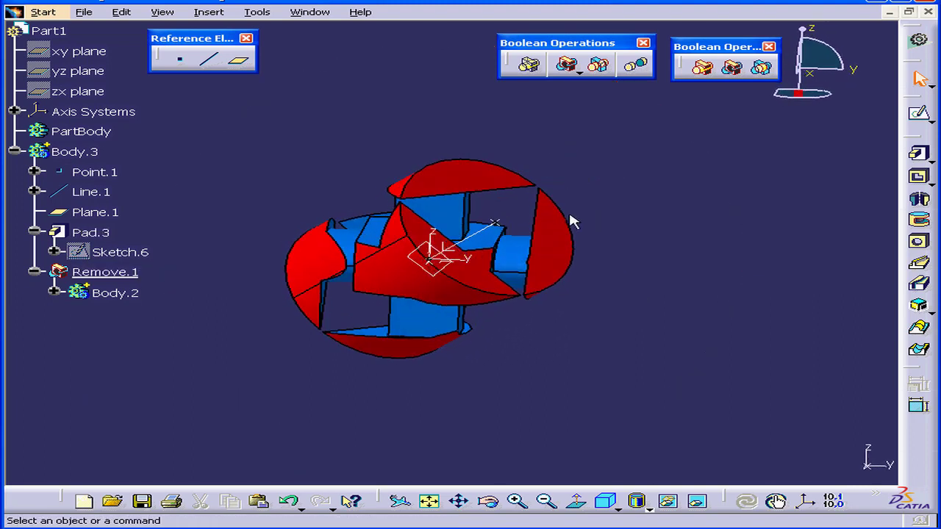
key("ctrl+z")
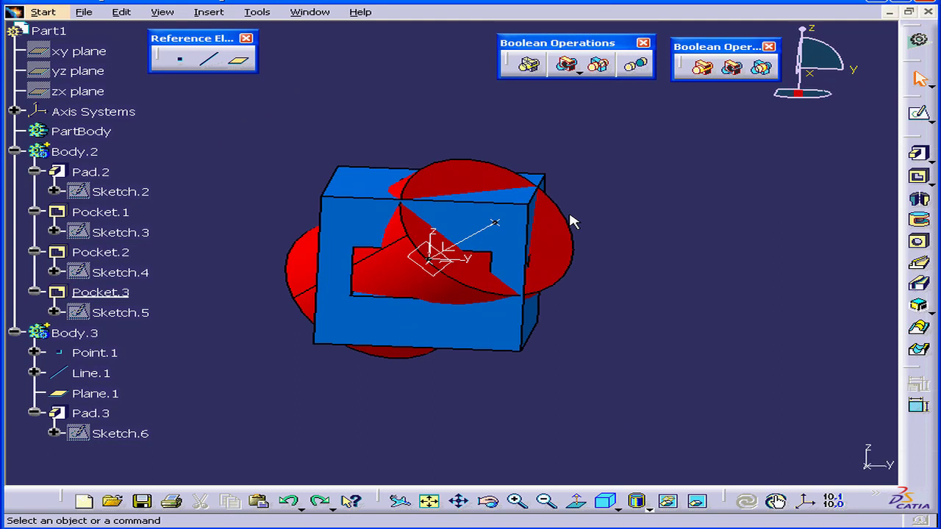
Hide Body.3 and define PartBody as the in-work object
right_click(71, 338)
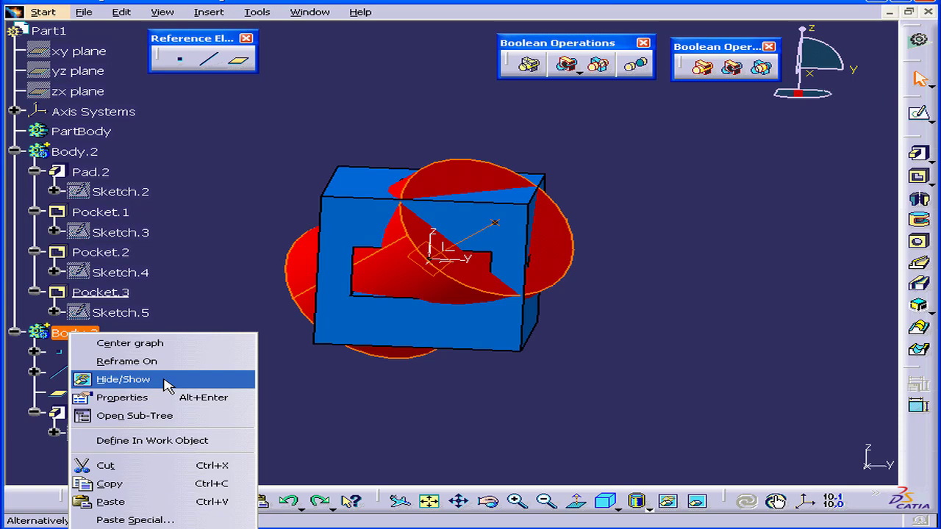
left_click(123, 379)
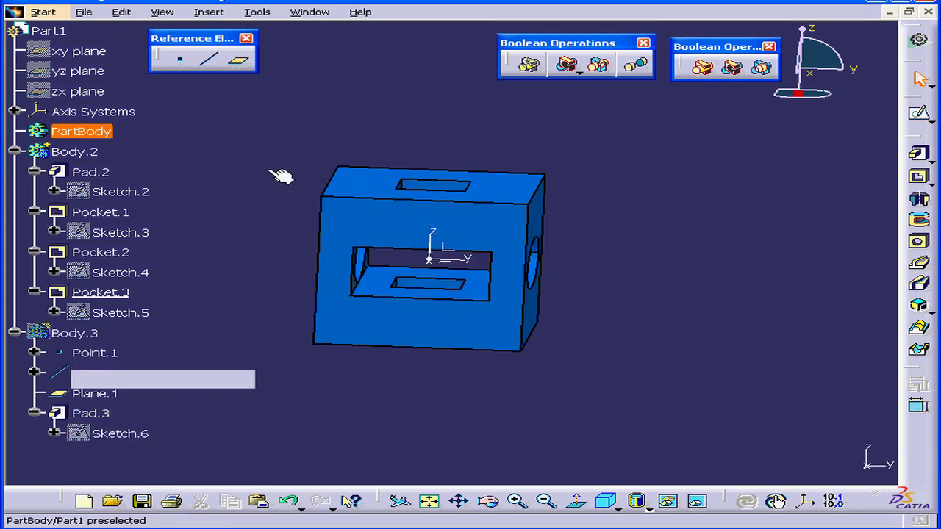
right_click(82, 130)
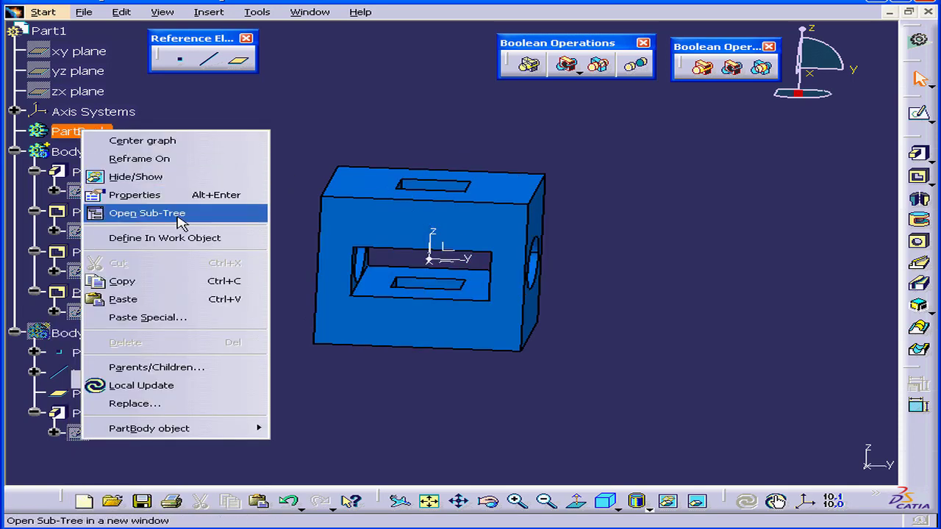
left_click(187, 239)
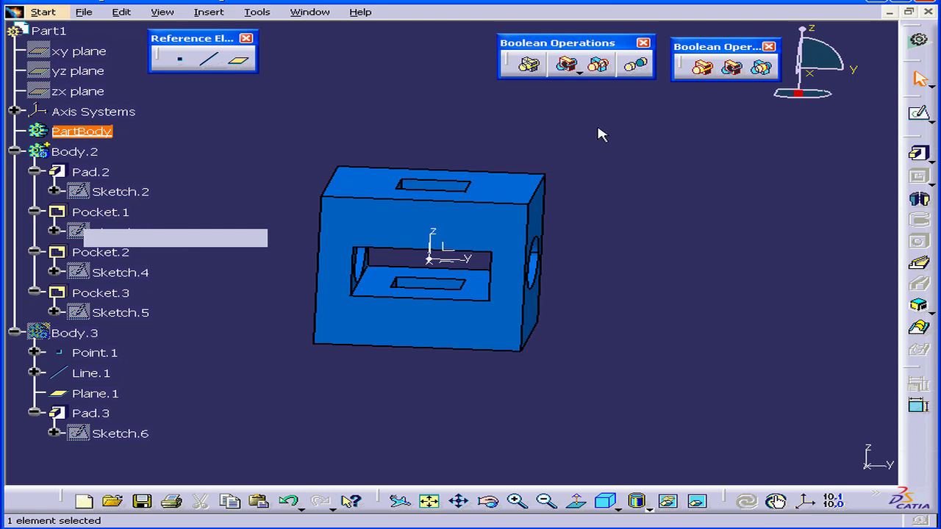
Sketch an ellipse on the xy plane centred at the origin, with a 40 mm horizontal major radius and a minor radius of about 20 mm
left_click(920, 115)
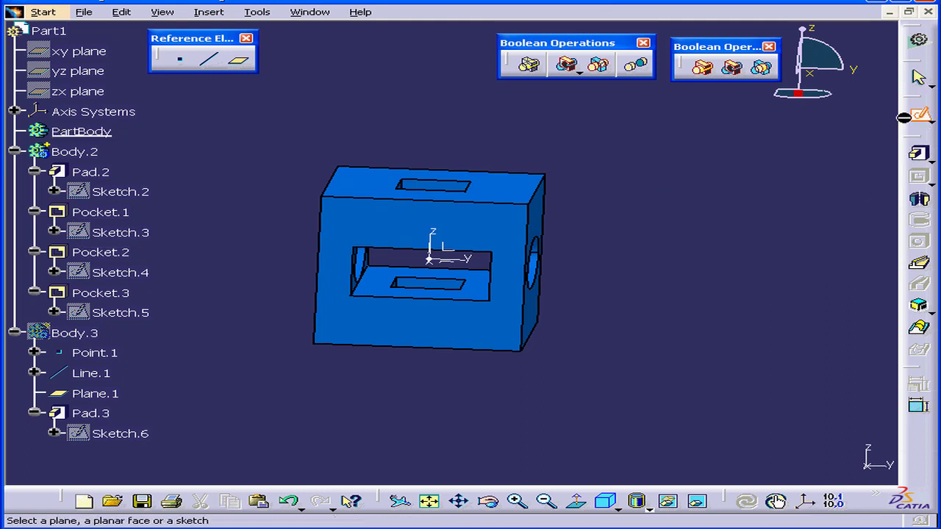
left_click(460, 265)
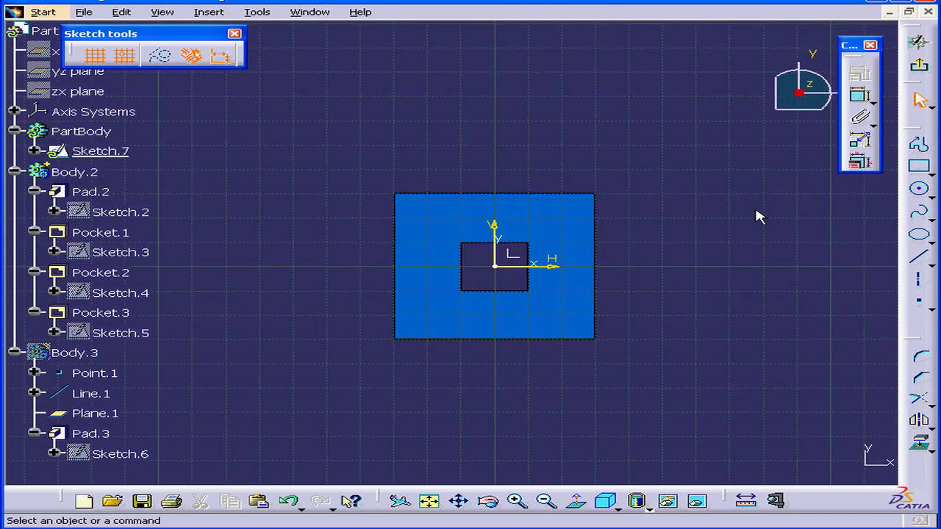
left_click(918, 234)
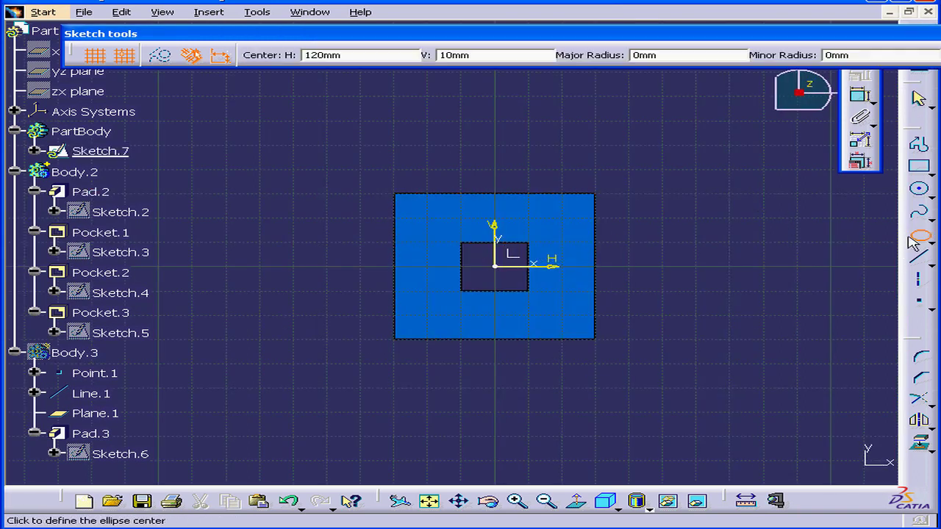
left_click(496, 267)
left_click(632, 269)
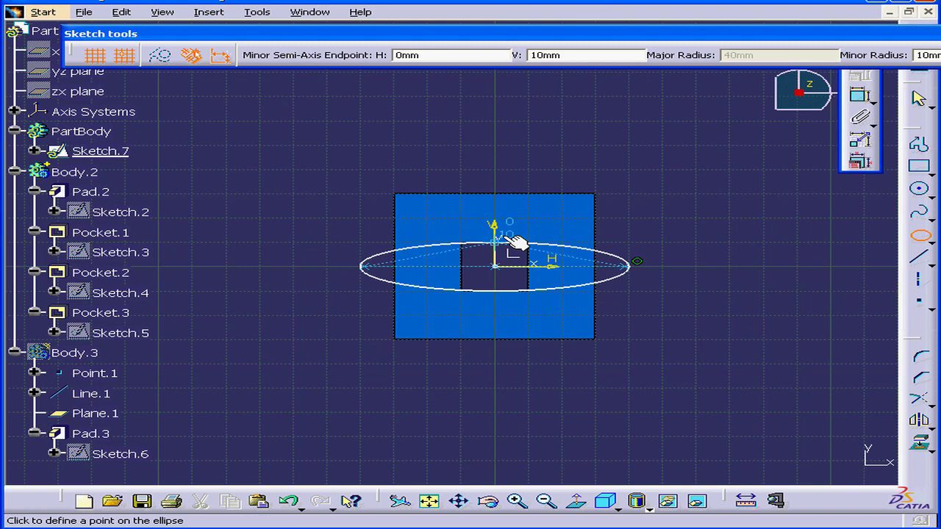
left_click(505, 213)
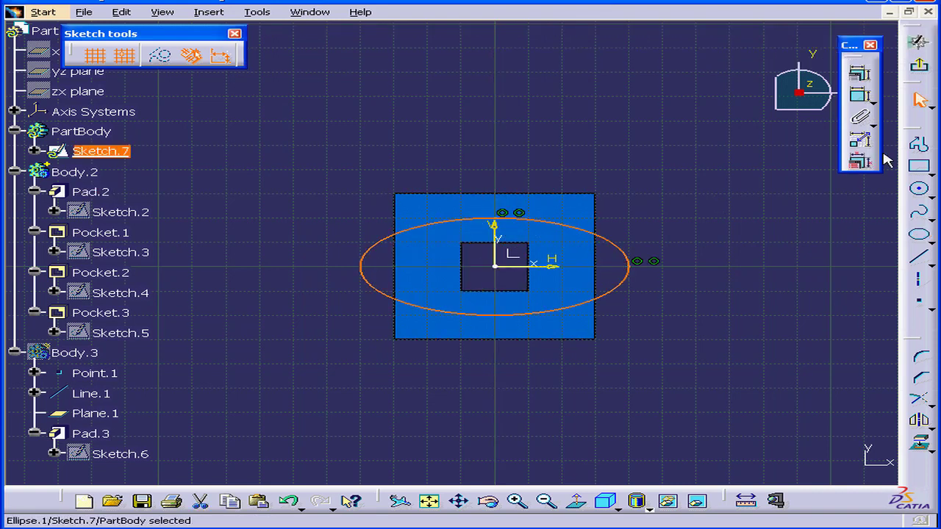
left_click(921, 64)
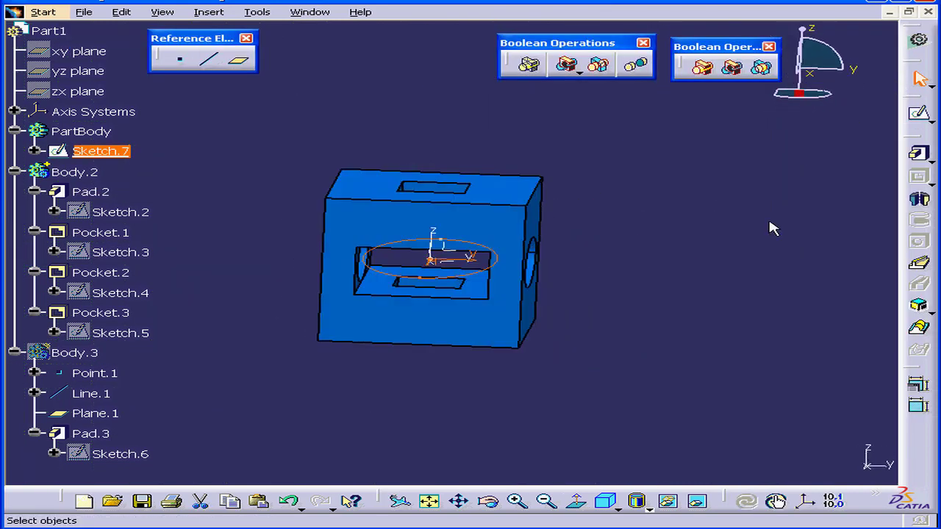
Pad the ellipse sketch 36 mm with mirrored extent
left_click(920, 155)
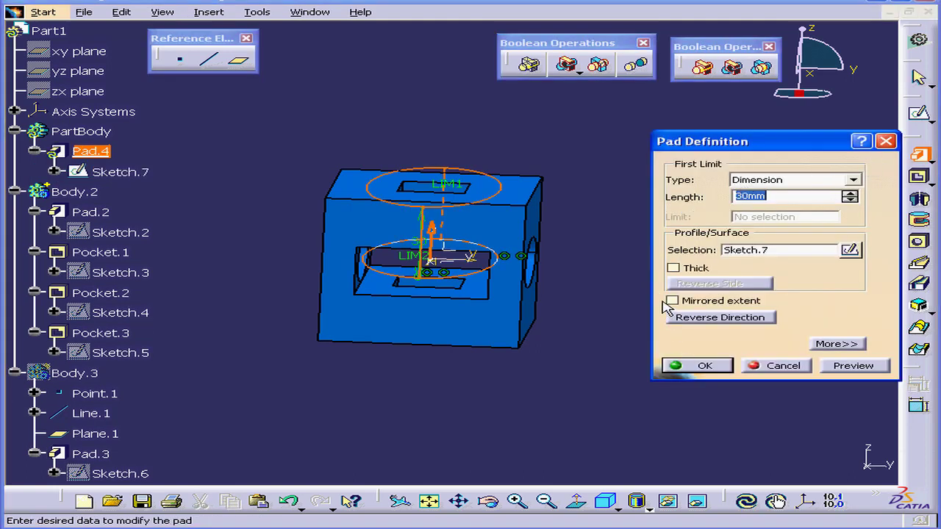
left_click(671, 302)
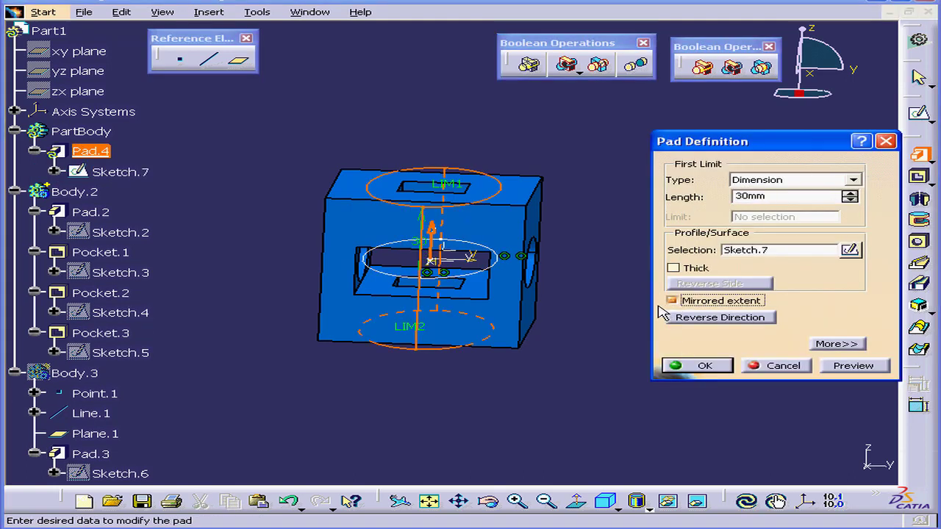
left_click_drag(451, 184, 454, 176)
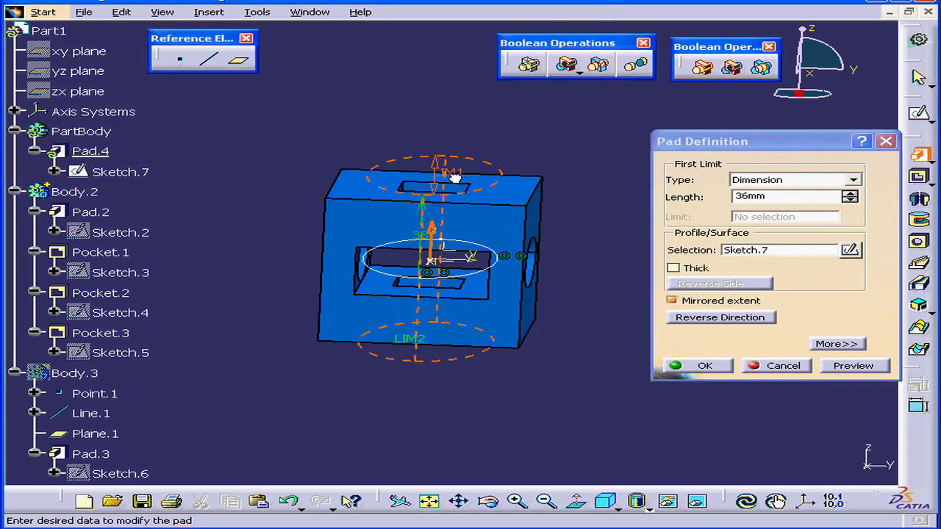
left_click(704, 365)
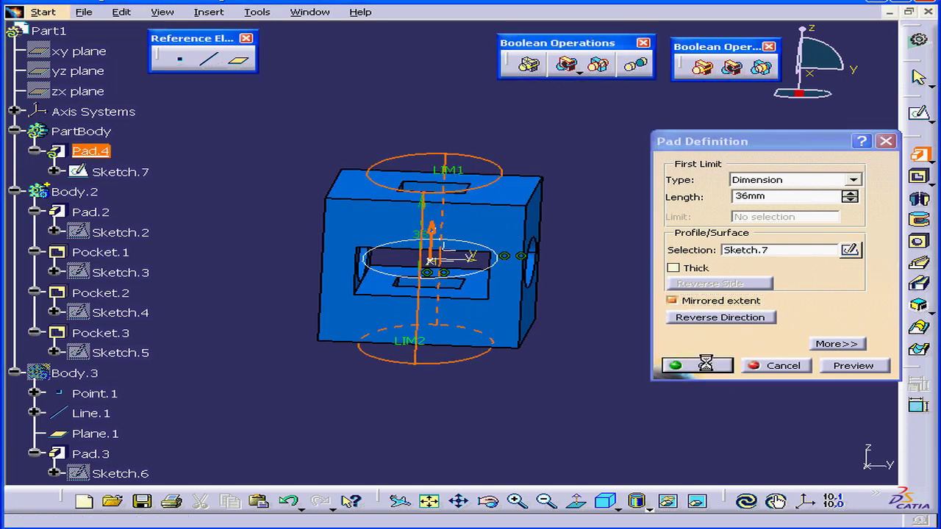
left_click(595, 343)
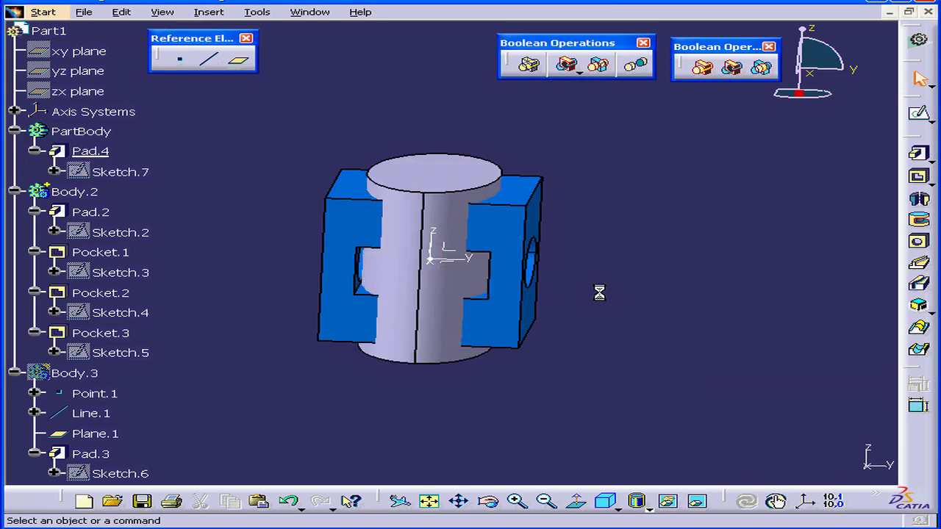
Subtract Body.2 from PartBody with a Boolean Remove
left_click(734, 69)
left_click_drag(757, 236, 740, 203)
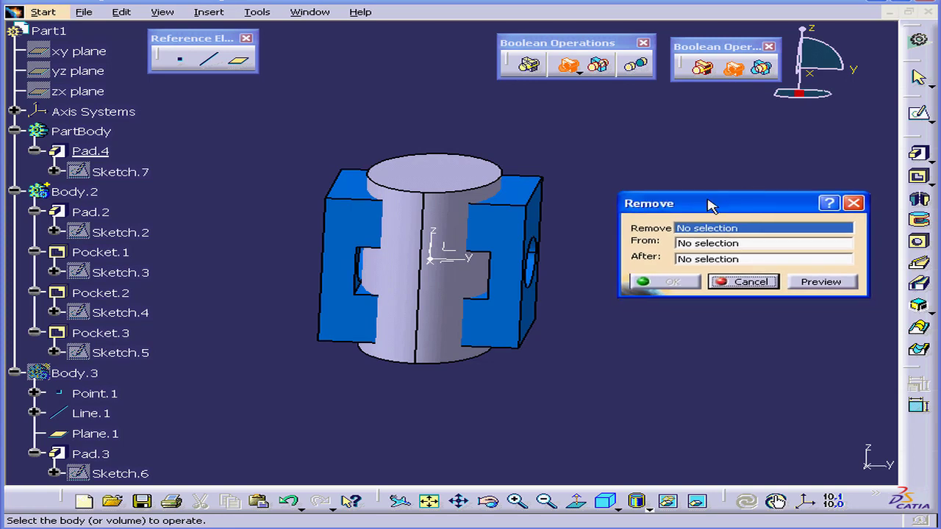
left_click(526, 205)
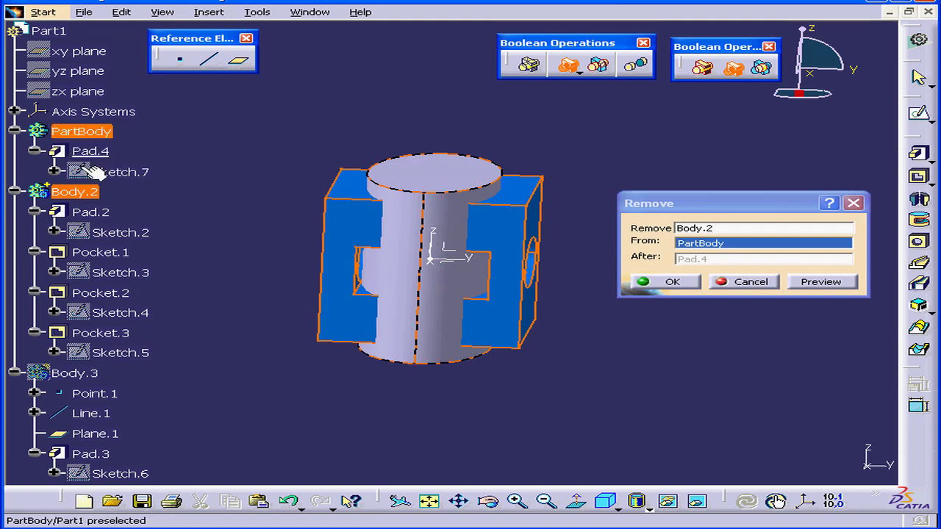
left_click(670, 282)
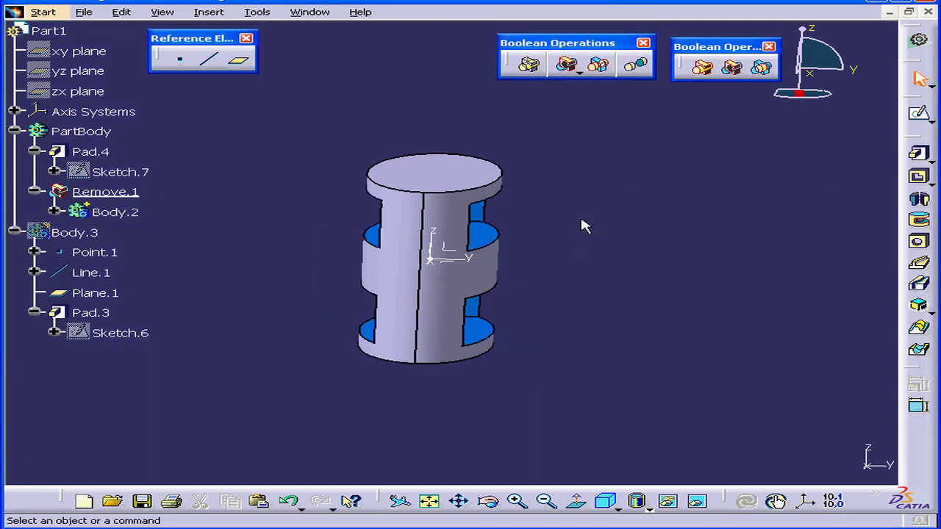
Undo the Boolean Remove of Body.2 from PartBody
middle_click_drag(476, 294, 632, 297)
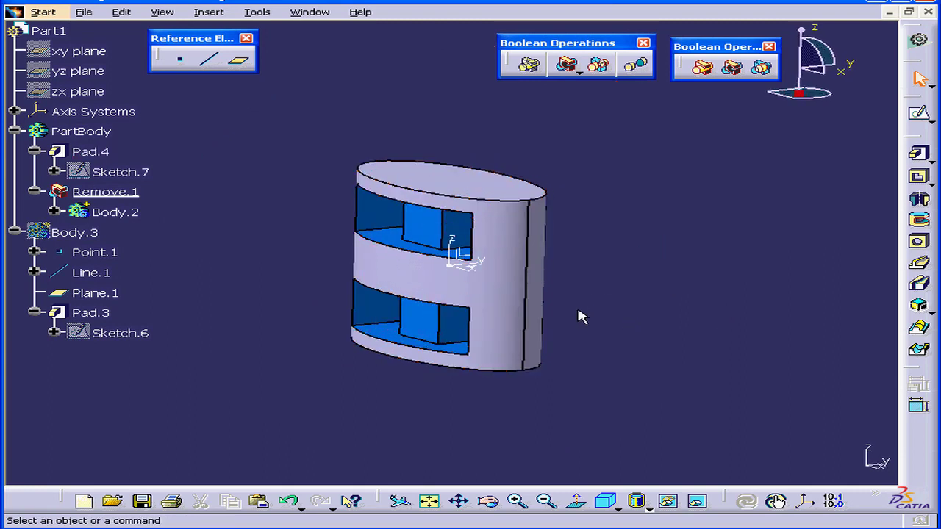
key("ctrl+z")
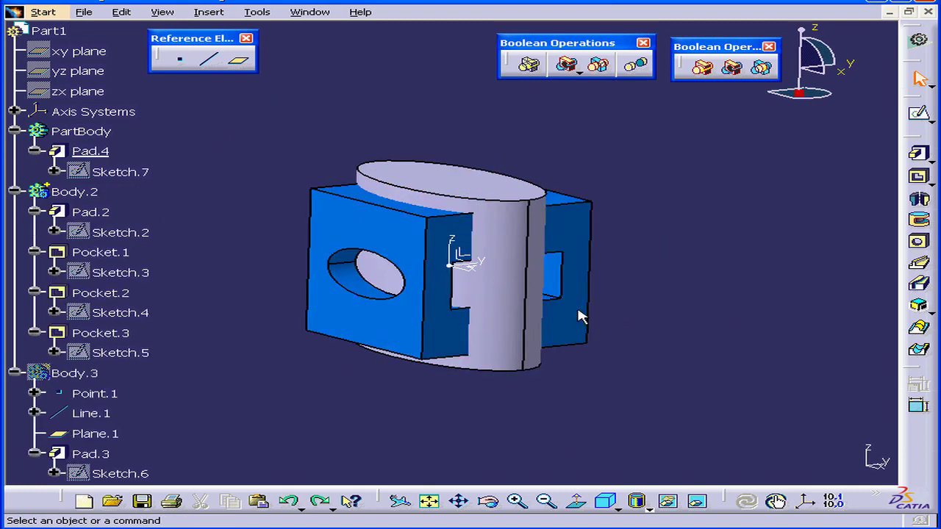
Try to select PartBody as the body to subtract in a Boolean Remove
left_click(732, 67)
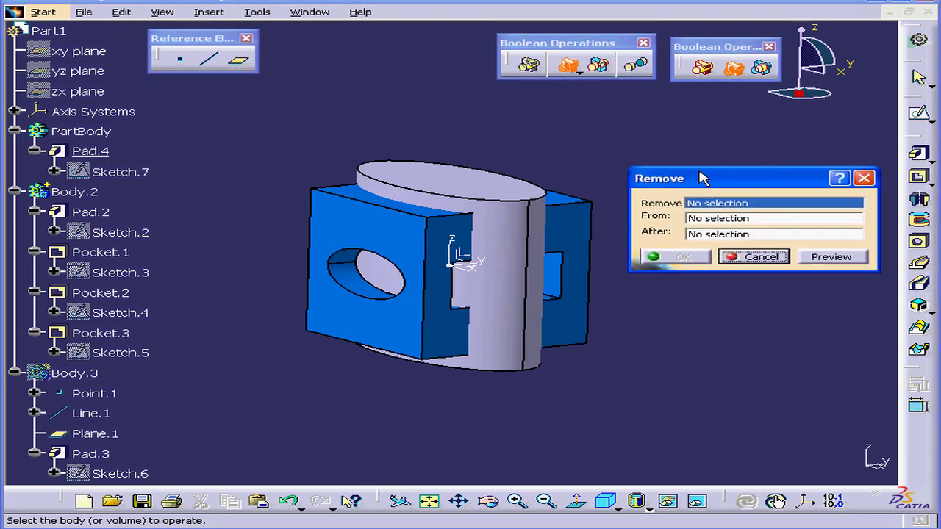
left_click(504, 195)
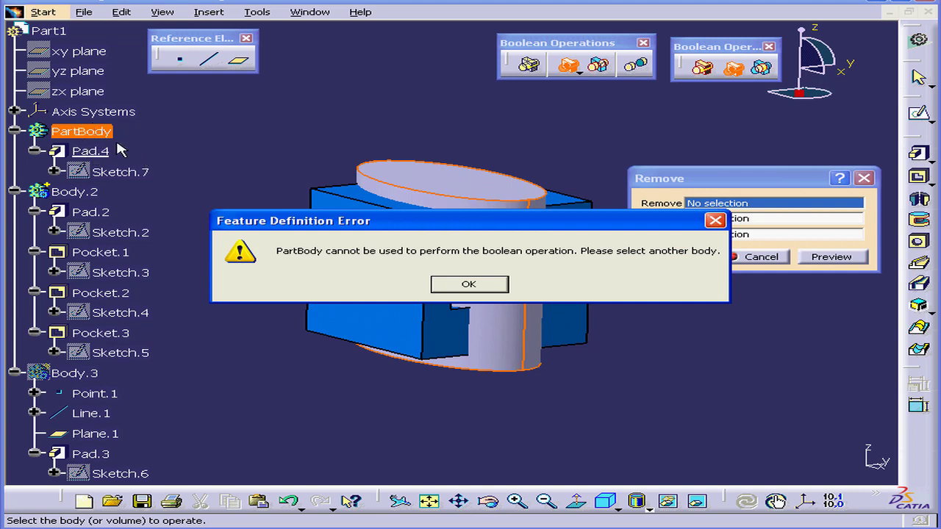
left_click_drag(417, 224, 380, 278)
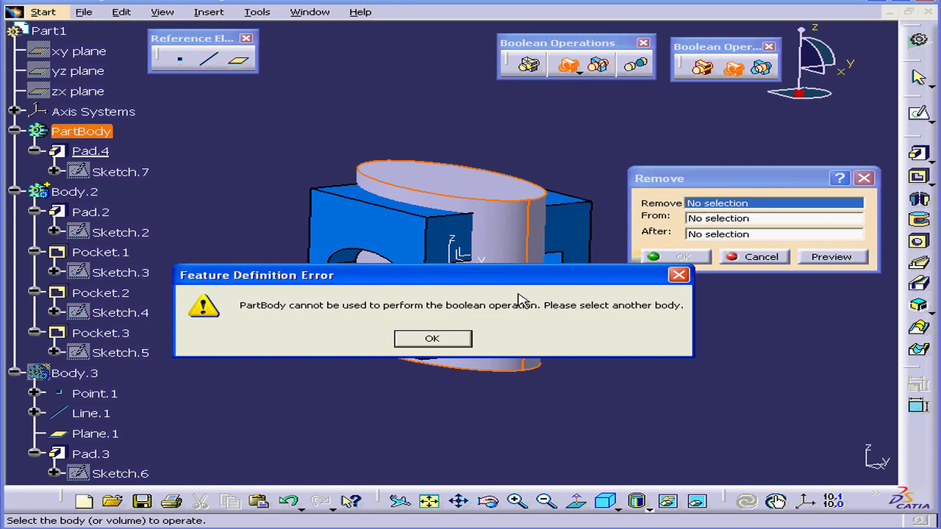
left_click(451, 339)
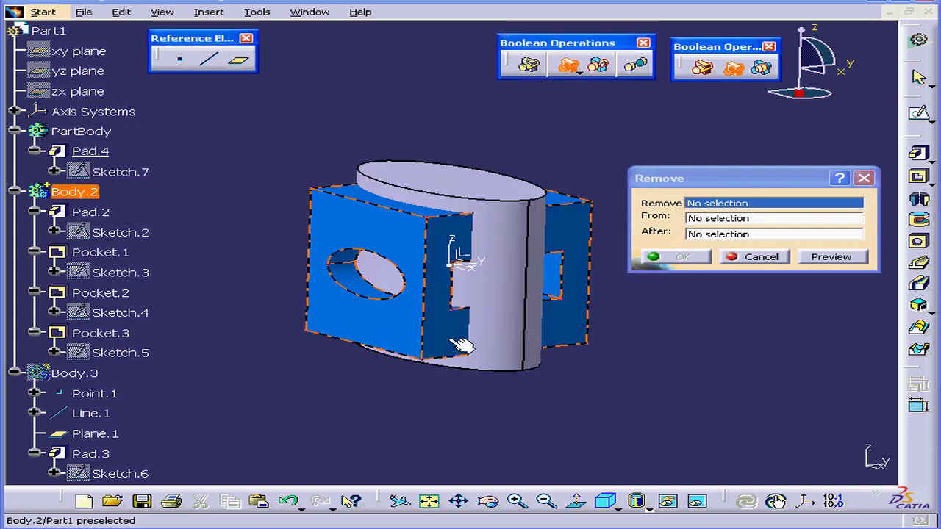
Insert a new body and move the ellipse pad, Pad.4, from PartBody into it
left_click(15, 373)
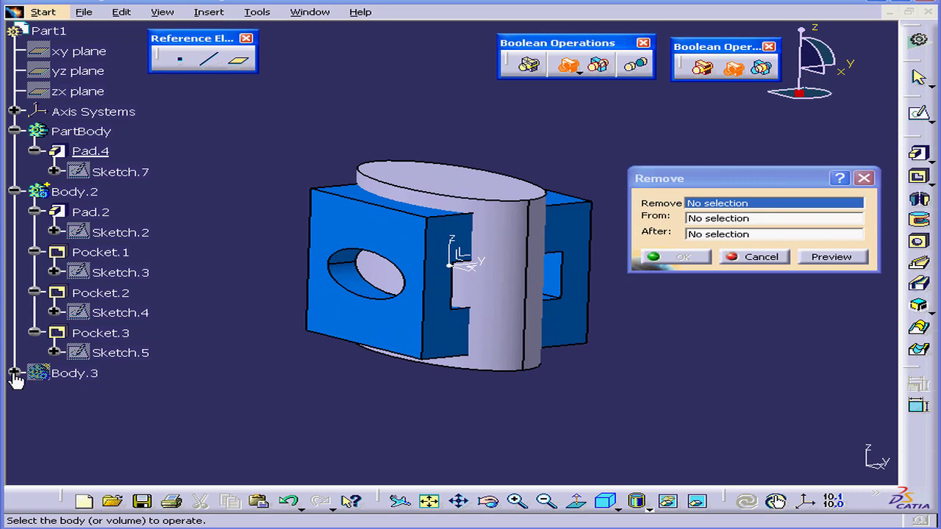
left_click(208, 11)
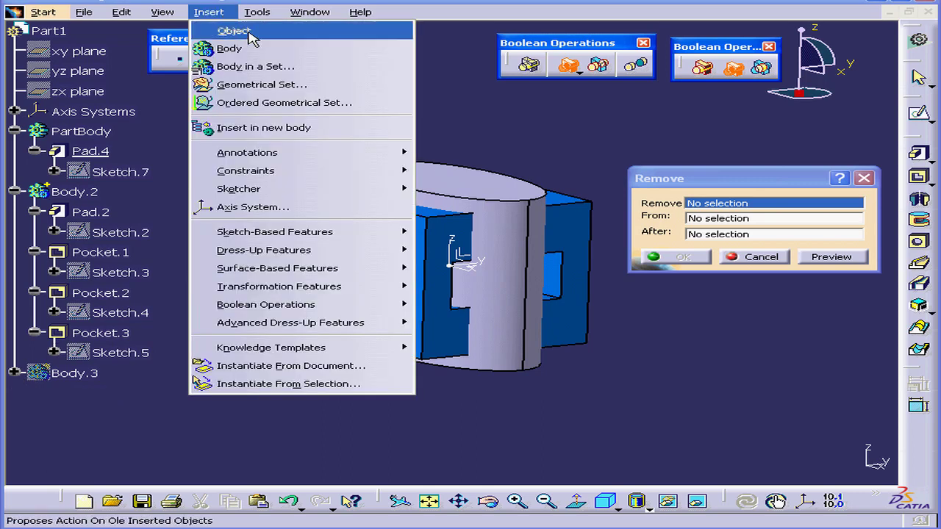
left_click(224, 46)
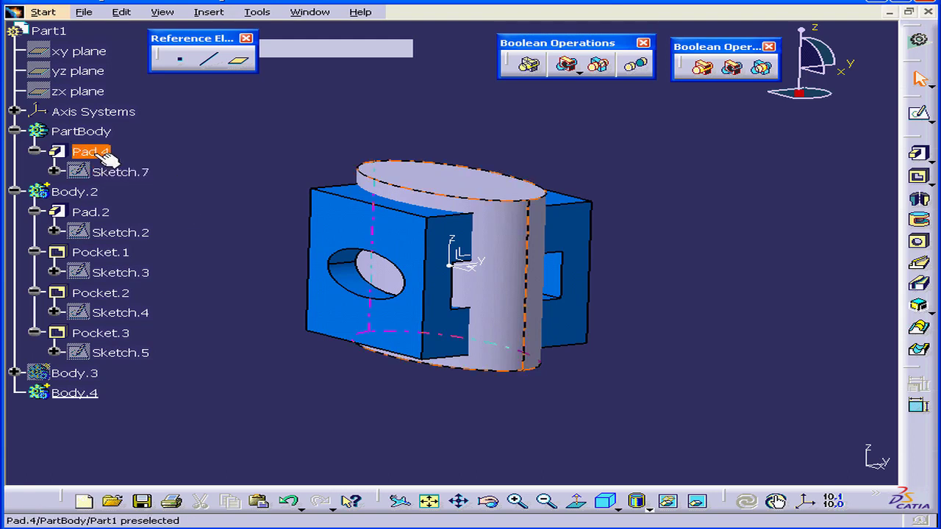
left_click_drag(101, 153, 67, 393)
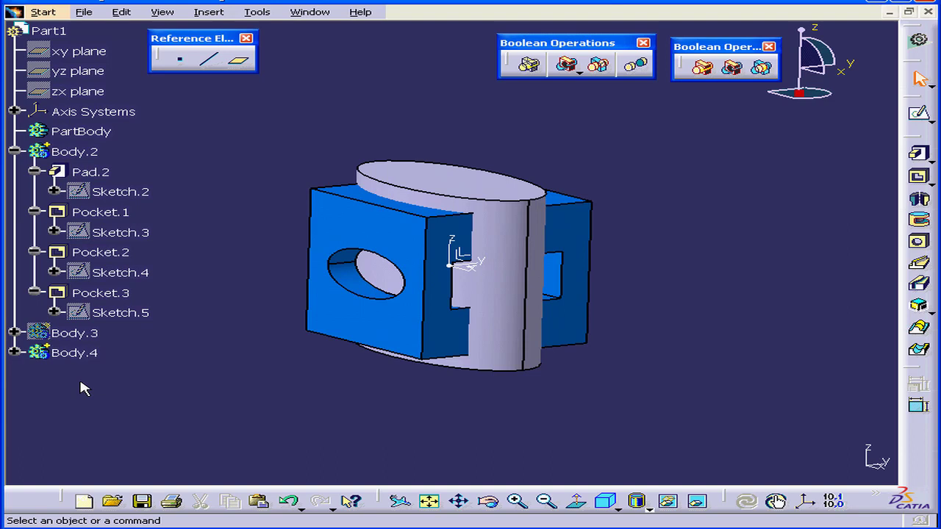
left_click(13, 354)
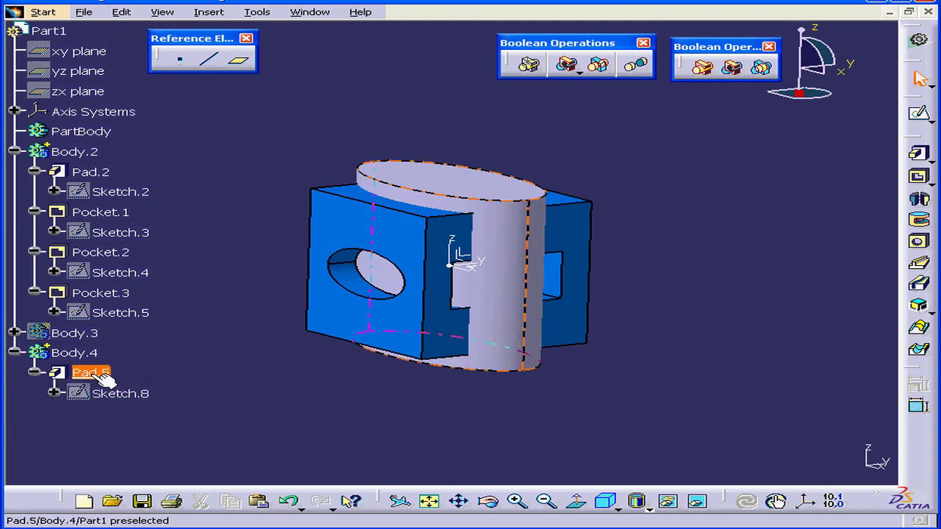
Subtract Body.4 from Body.2 with a Boolean Remove
left_click(734, 69)
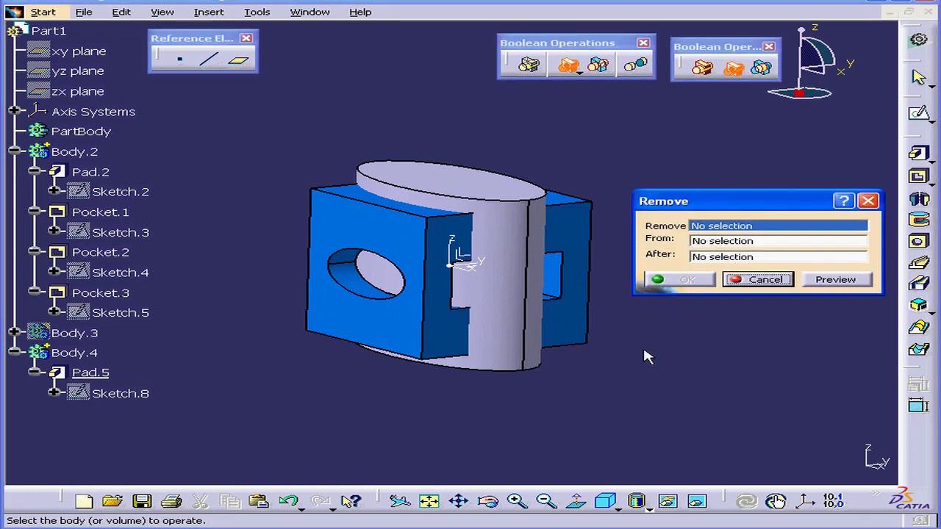
left_click(73, 353)
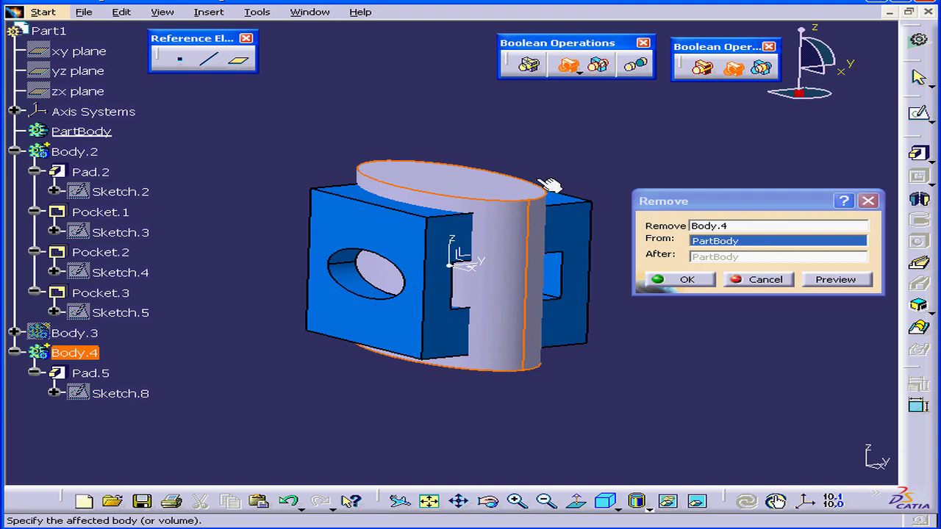
left_click(577, 240)
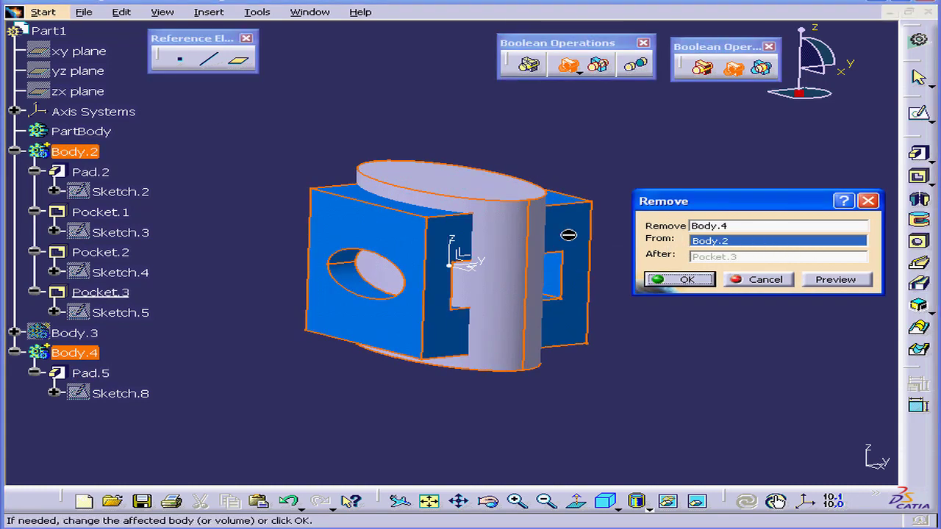
left_click(686, 279)
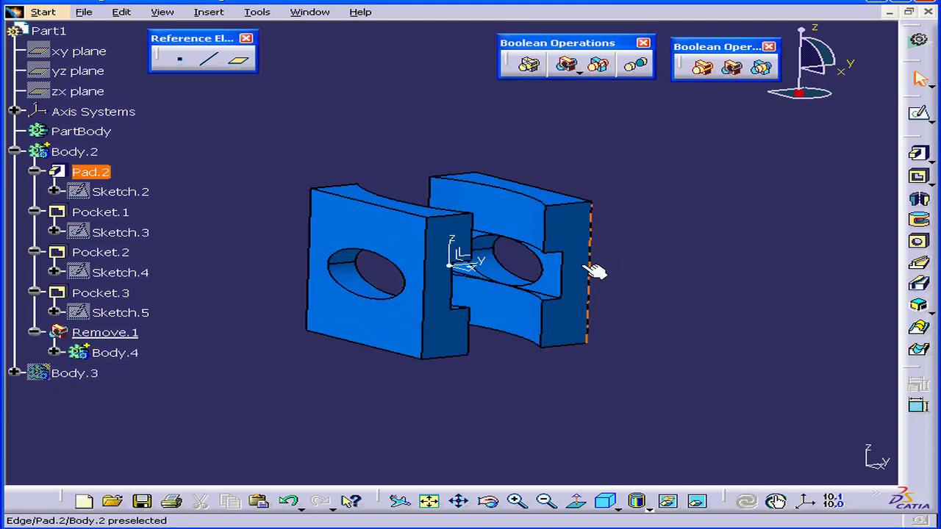
middle_click_drag(559, 276, 336, 257)
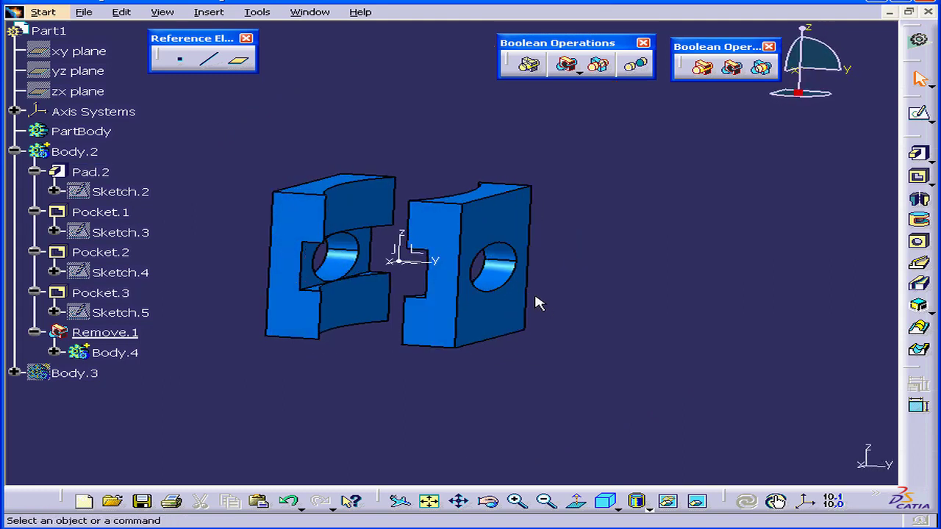